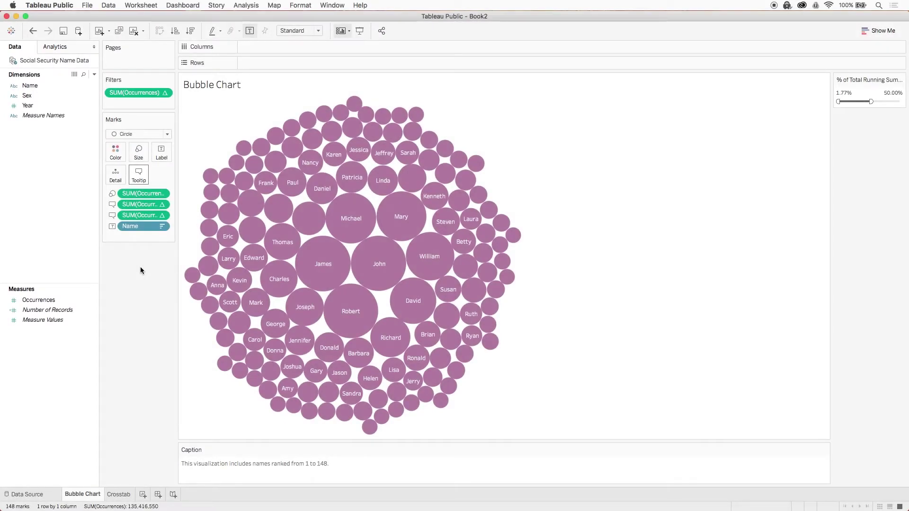
Create a new dashboard sized Automatic and place the Bubble Chart sheet on it
click(158, 494)
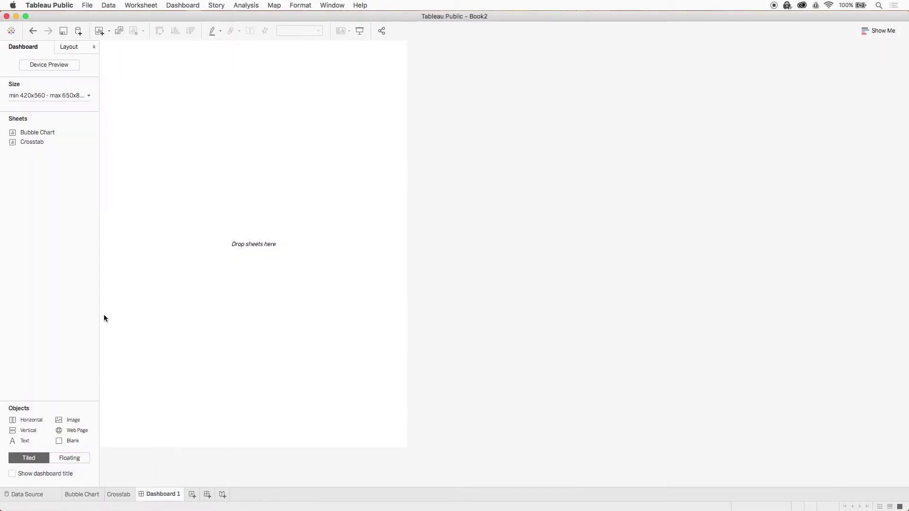
mouse_move(65, 131)
click(64, 97)
click(62, 110)
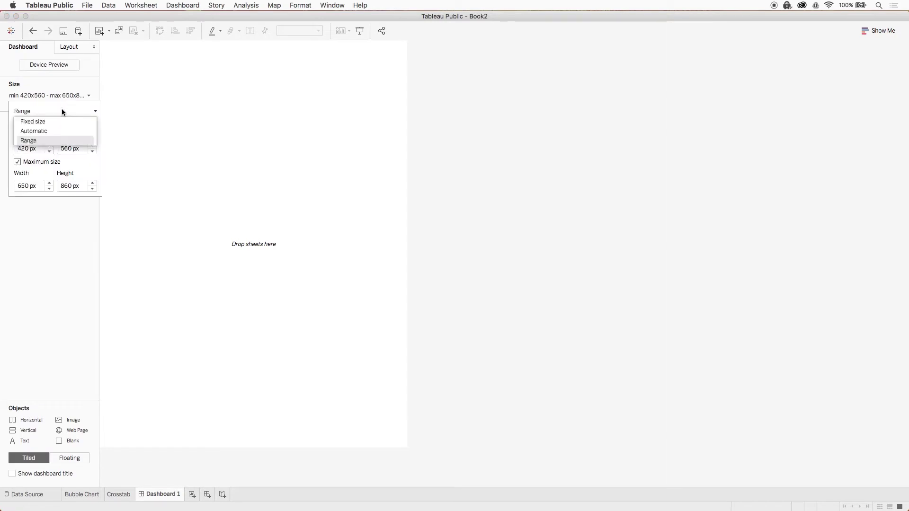
click(61, 131)
click(33, 146)
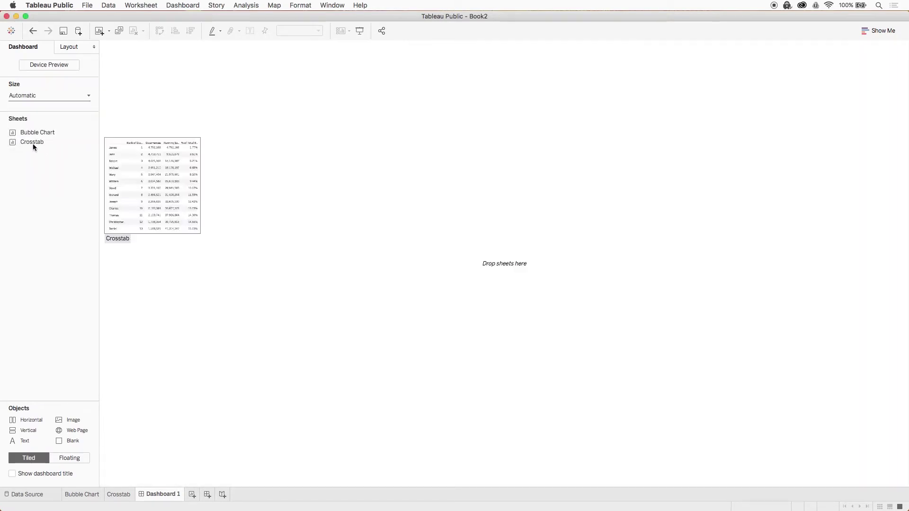
mouse_move(31, 135)
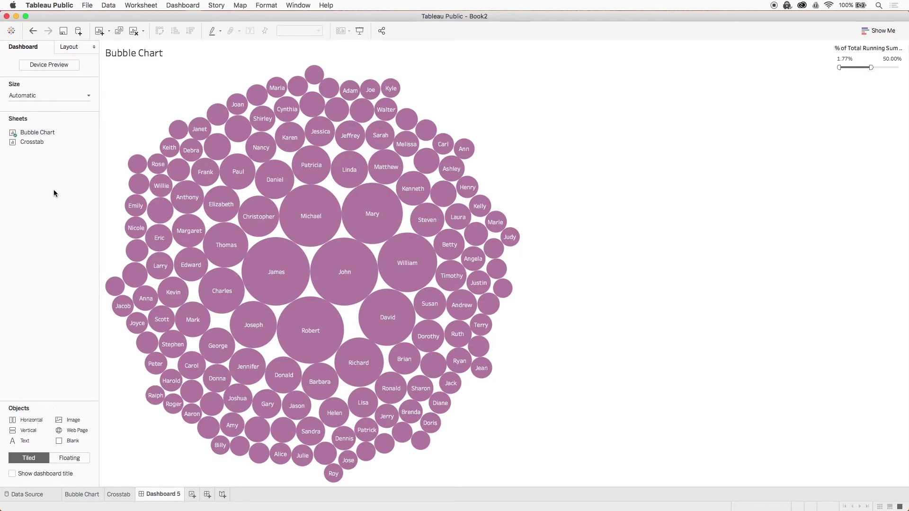
Turn the running-sum filter into a floating object over the chart
drag(862, 46, 648, 79)
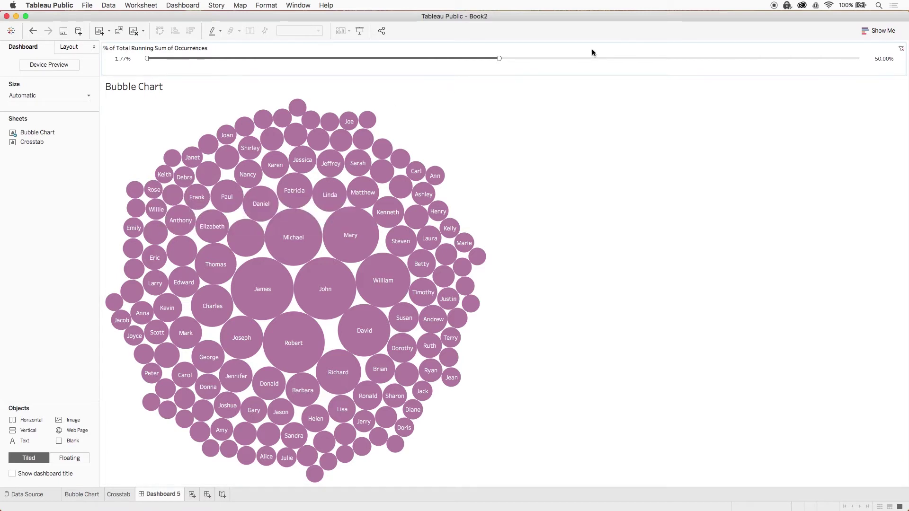
click(628, 48)
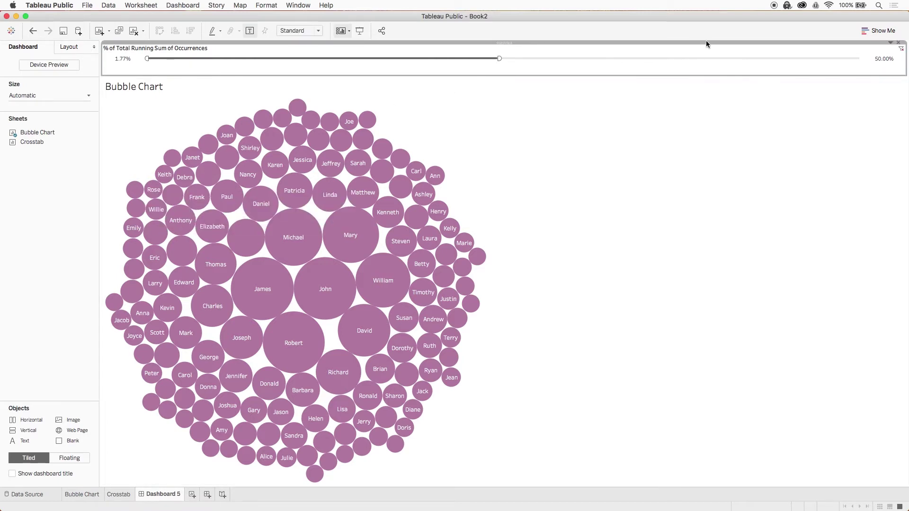
click(890, 44)
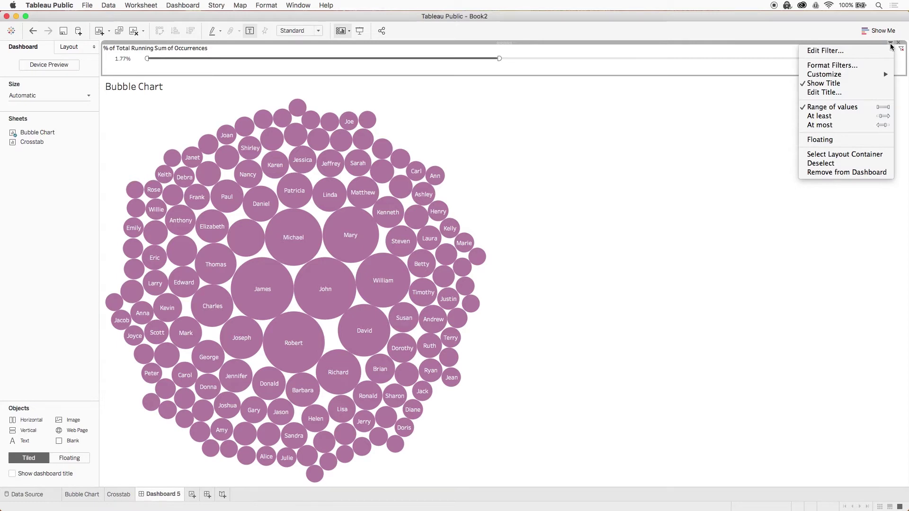
click(856, 150)
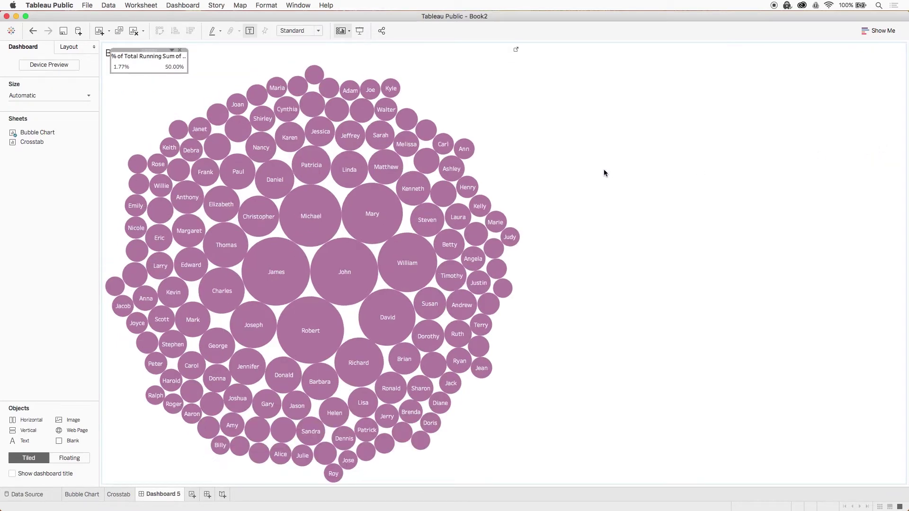
Move the floating filter to the lower right and widen it to show its full title
mouse_move(356, 137)
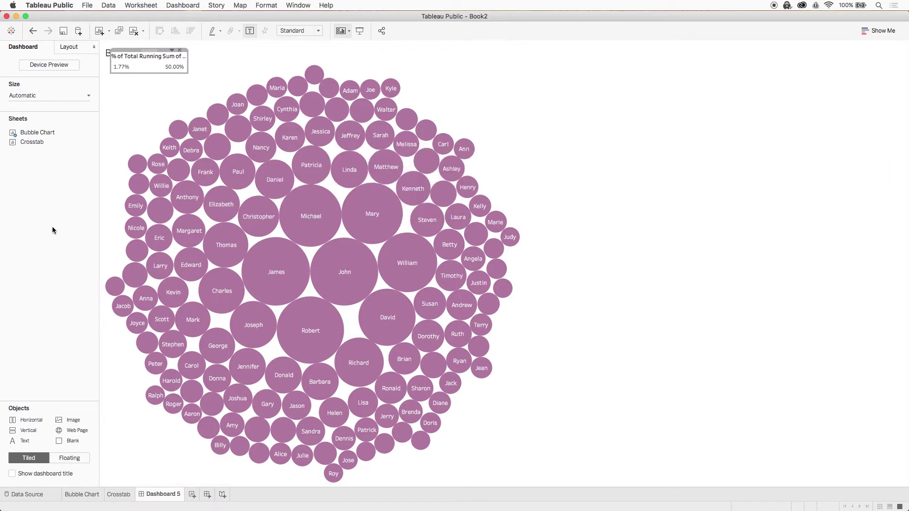
drag(153, 60, 691, 334)
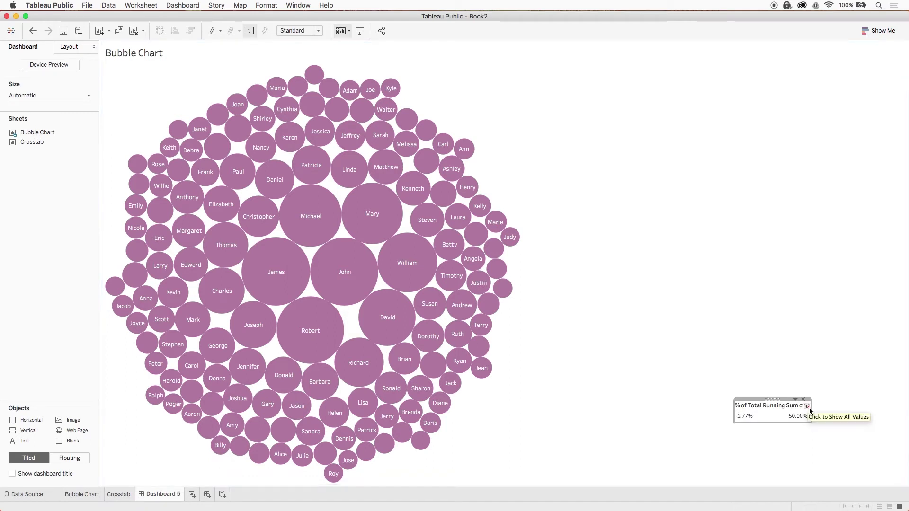
drag(810, 410, 843, 412)
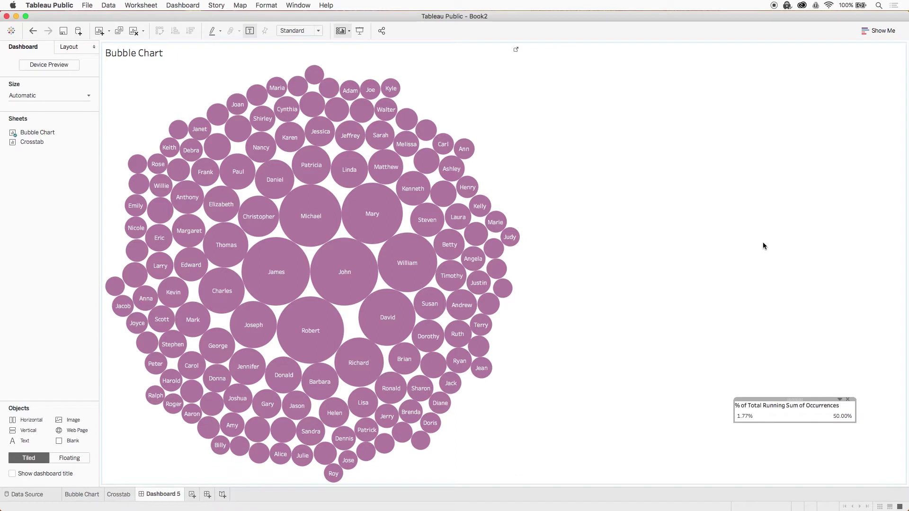
click(742, 109)
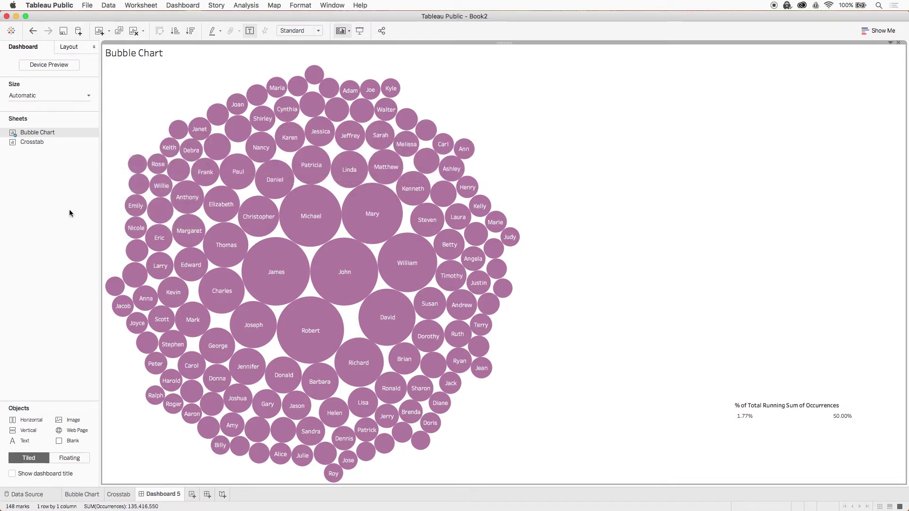
View the filter's Layout details: x 1,342, y 763, size 254 by 43
click(74, 49)
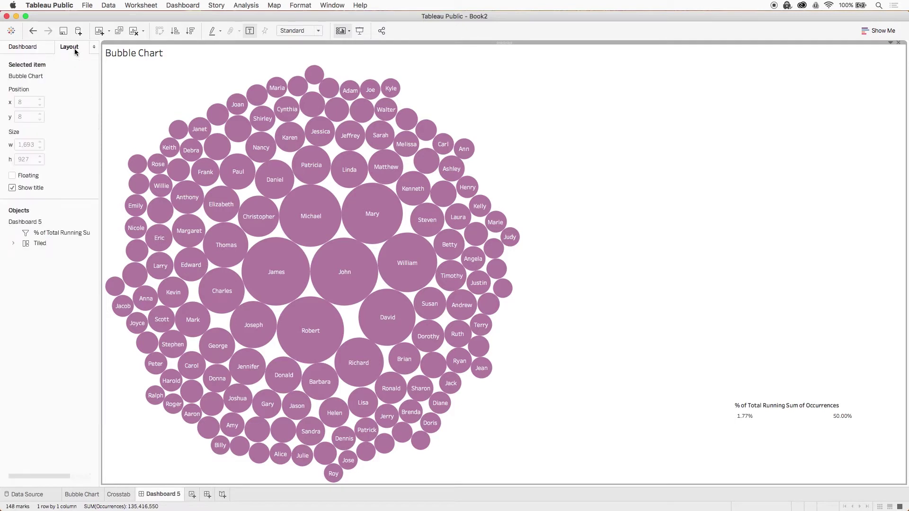
click(768, 407)
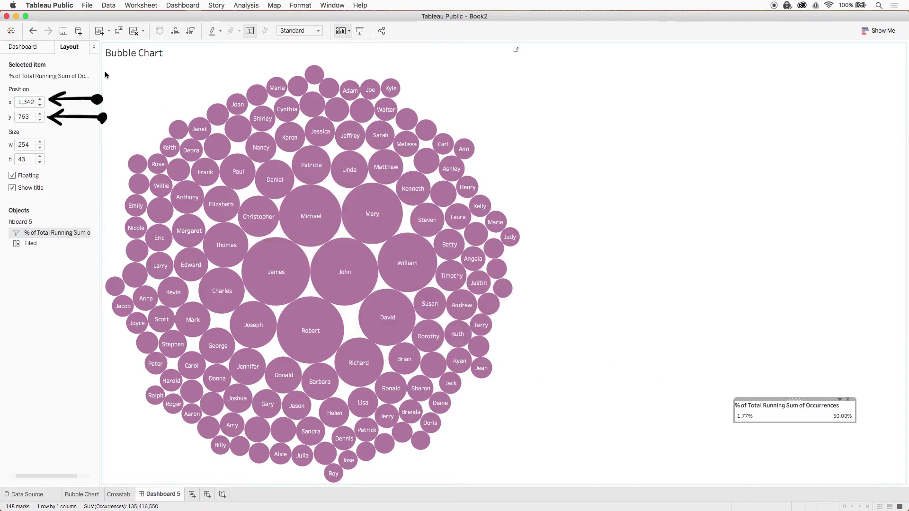
Switch the dashboard size from Automatic to a fixed custom 1709 × 943
click(29, 49)
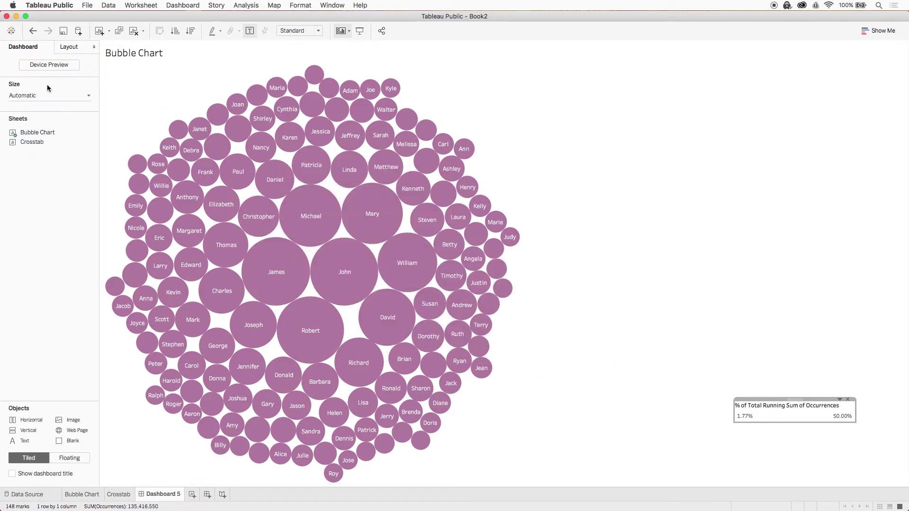
click(66, 196)
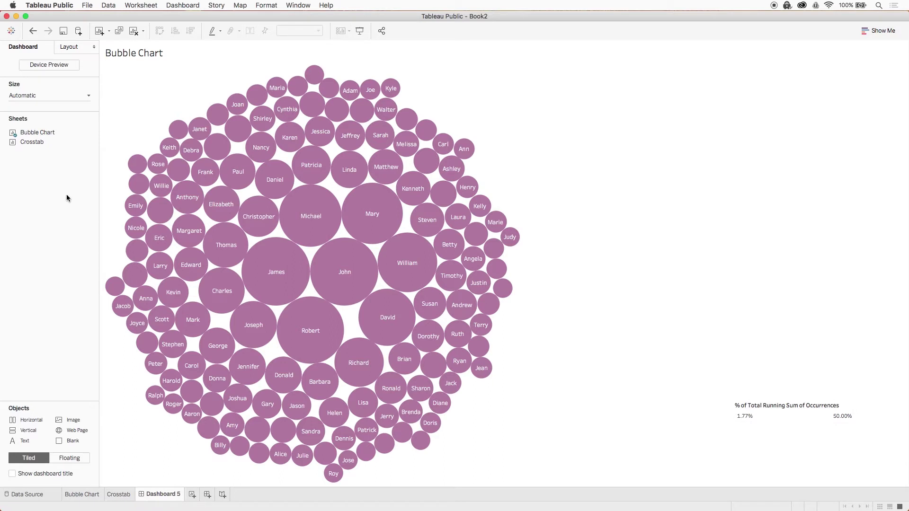
click(63, 96)
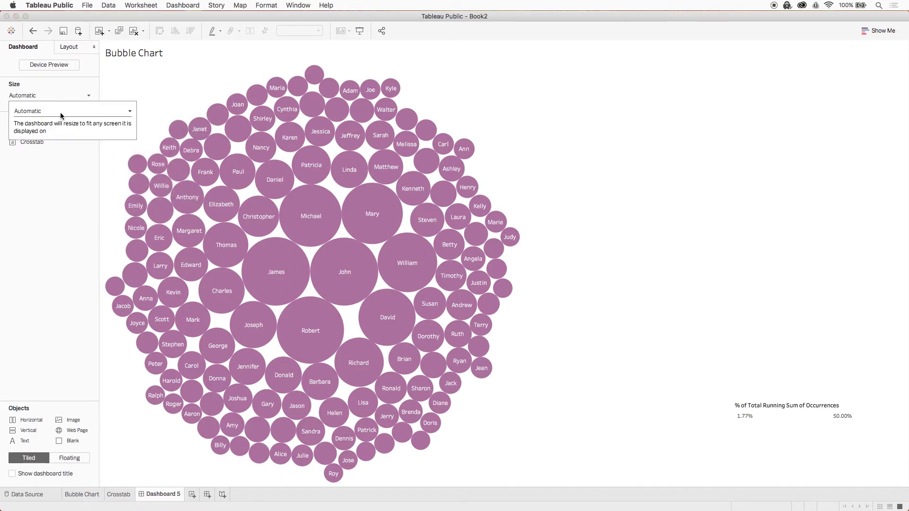
click(62, 113)
click(61, 121)
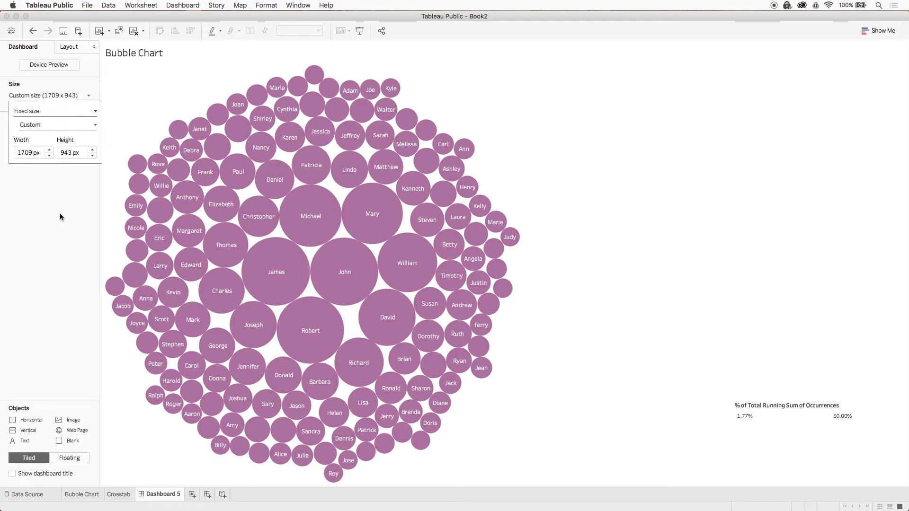
click(60, 216)
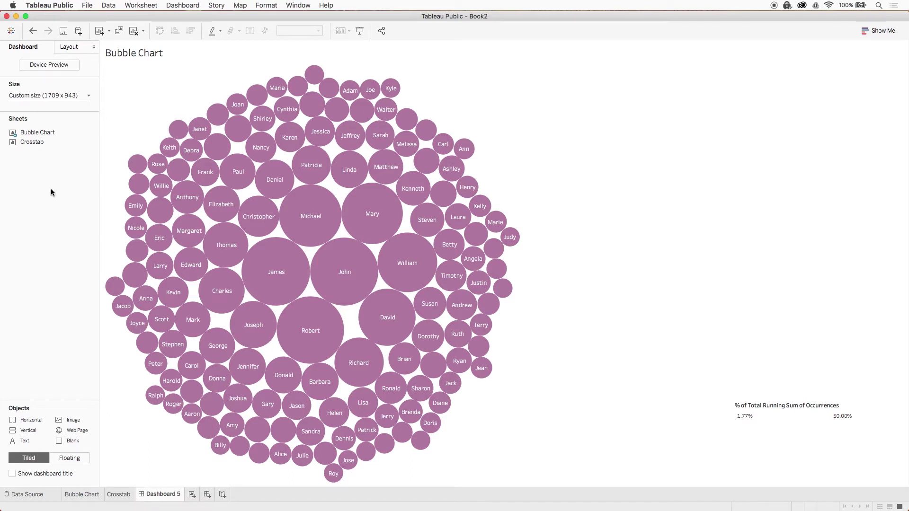
Set the bubble chart to Entire View and hide its Bubble Chart title
click(141, 94)
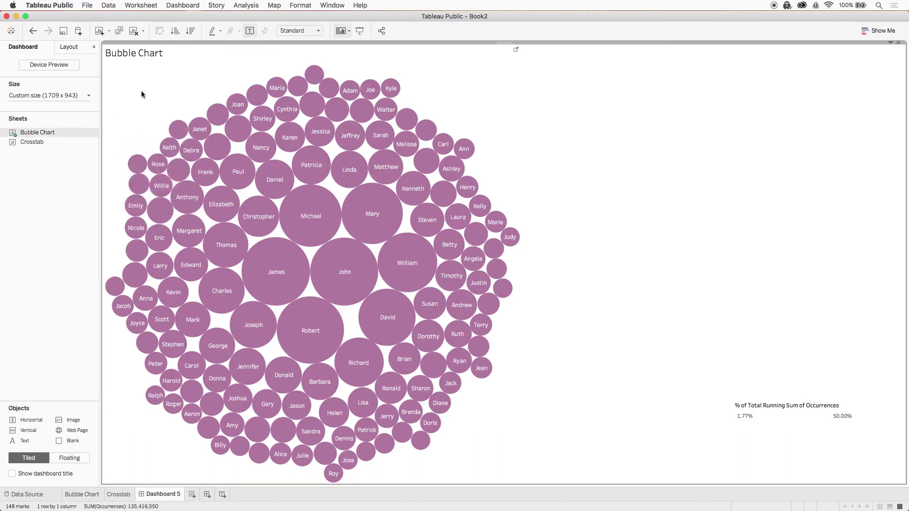
click(316, 31)
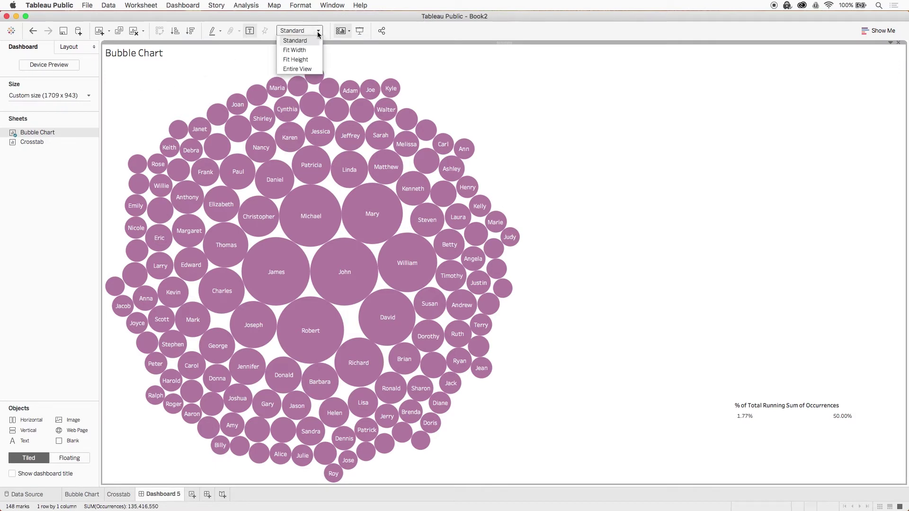
click(314, 69)
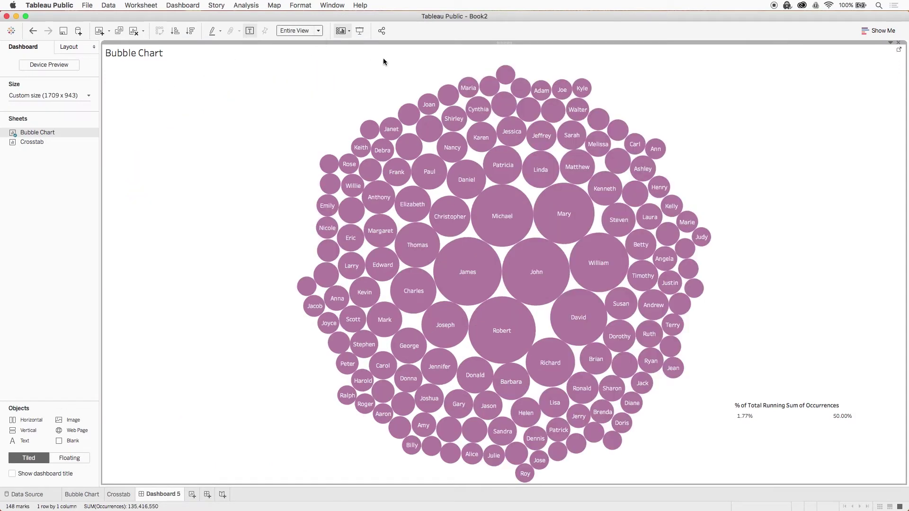
right_click(156, 59)
click(172, 80)
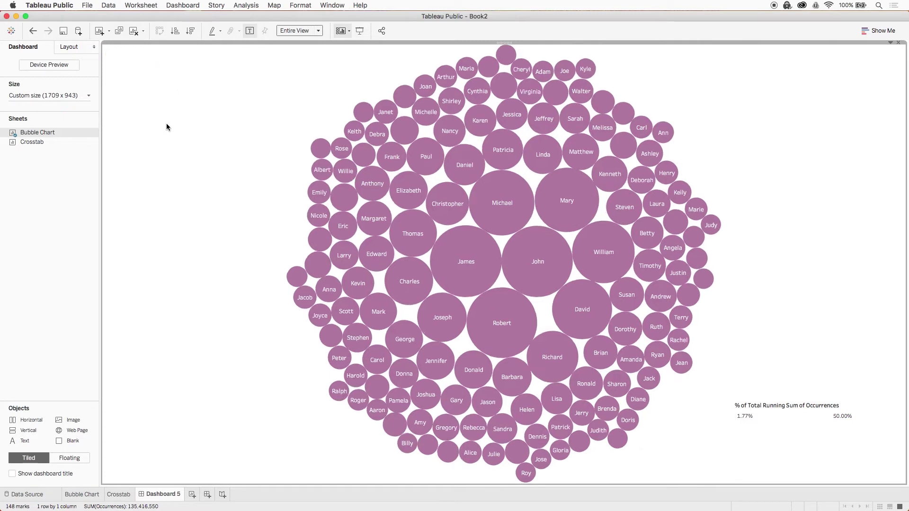
Show the chart's caption about names ranked 1 to 148, right-aligned
click(891, 43)
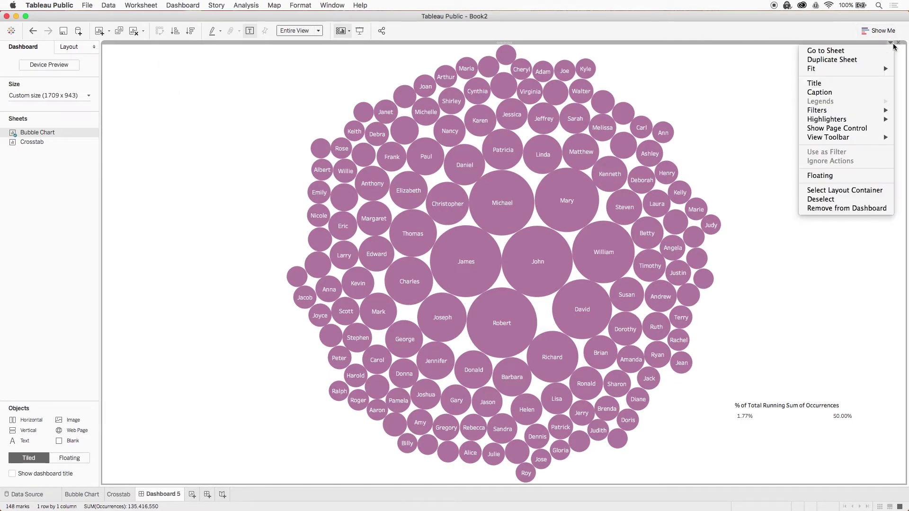
click(868, 92)
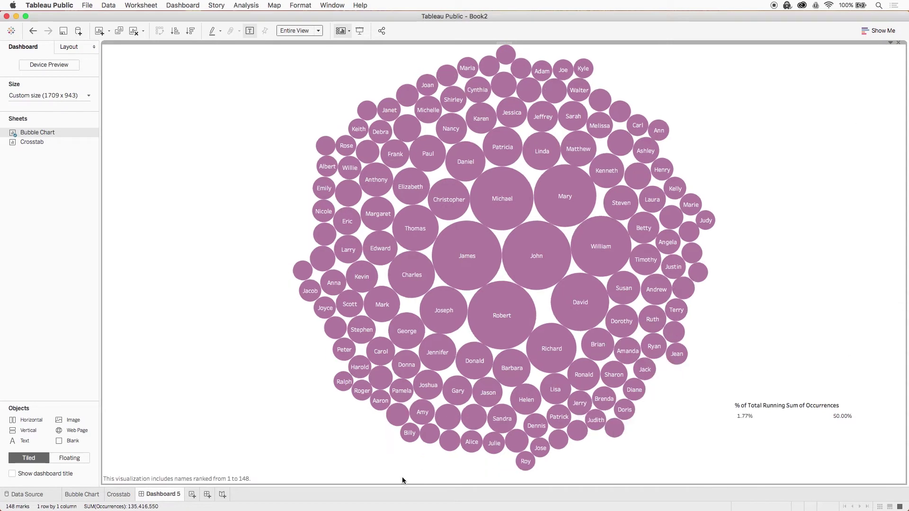
double_click(402, 481)
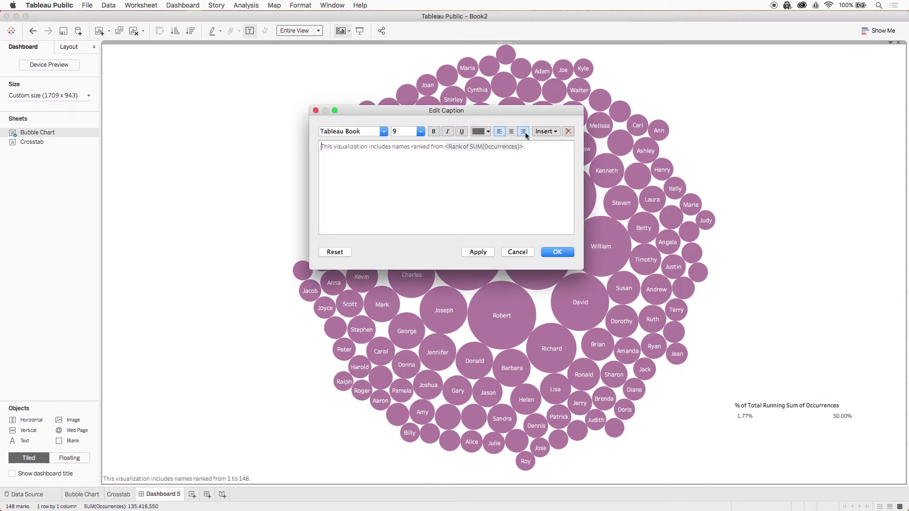
click(523, 131)
click(559, 253)
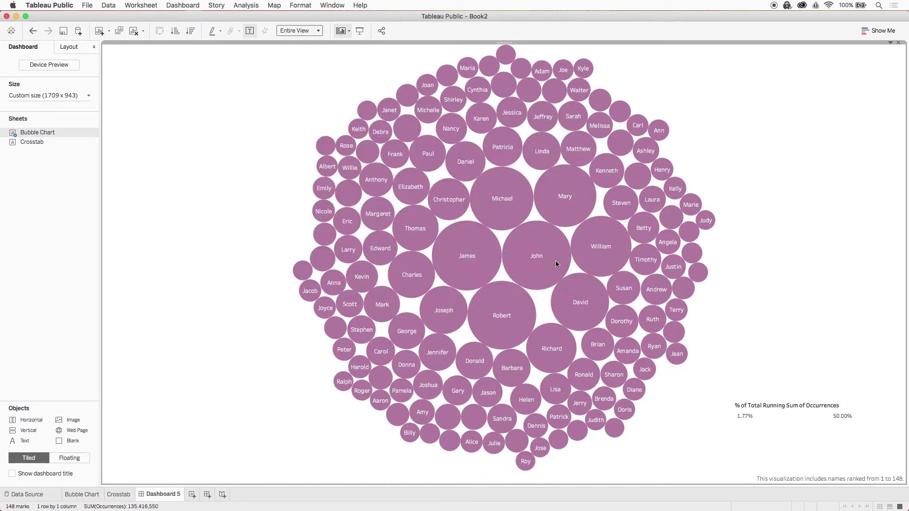
click(73, 274)
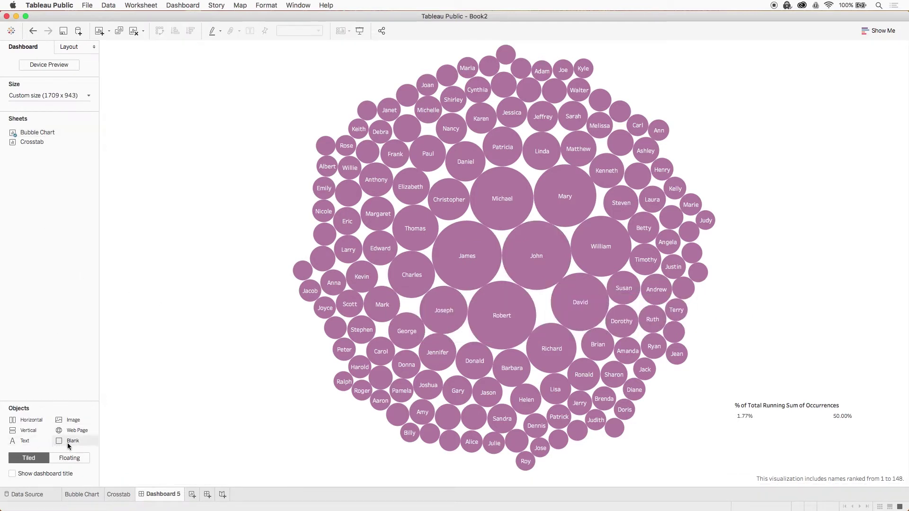
Insert a Blank object at the top and shrink it to a thin strip
drag(67, 444, 365, 76)
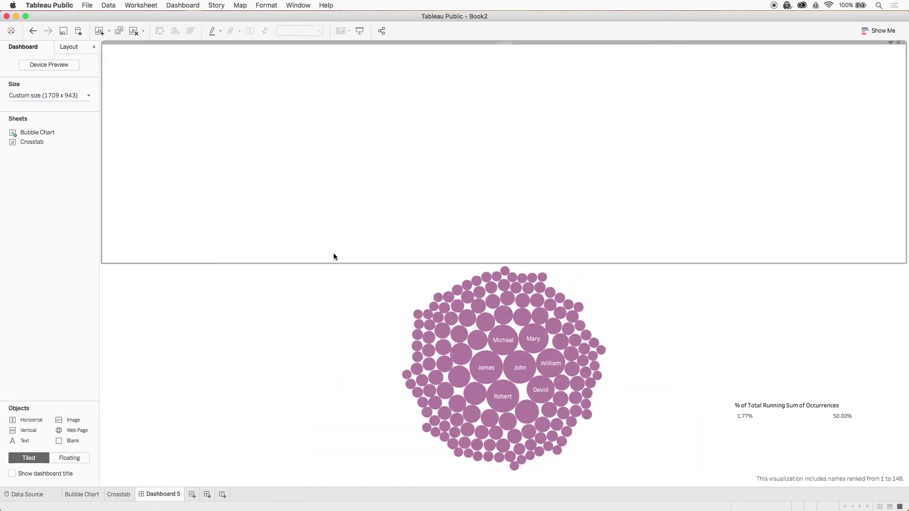
drag(333, 263, 364, 7)
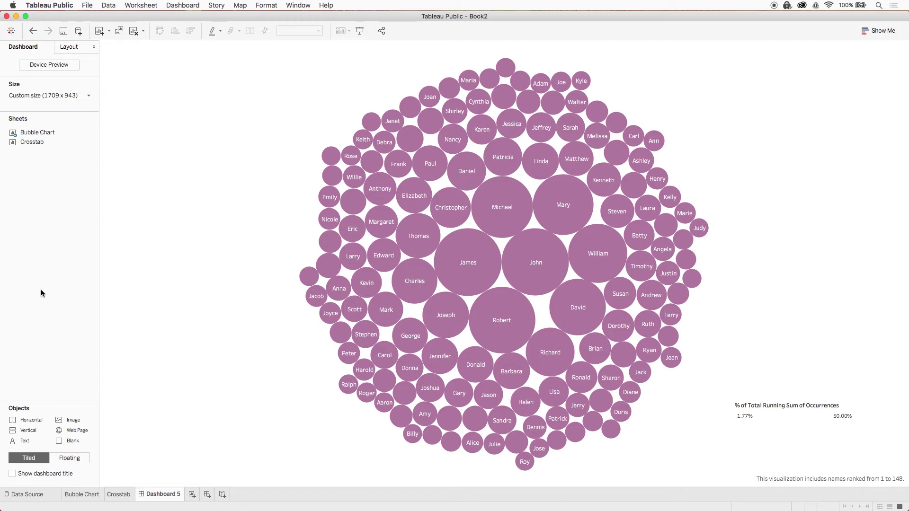
Add a floating text object reading 'How many names do we actually use?' at size 48
click(62, 458)
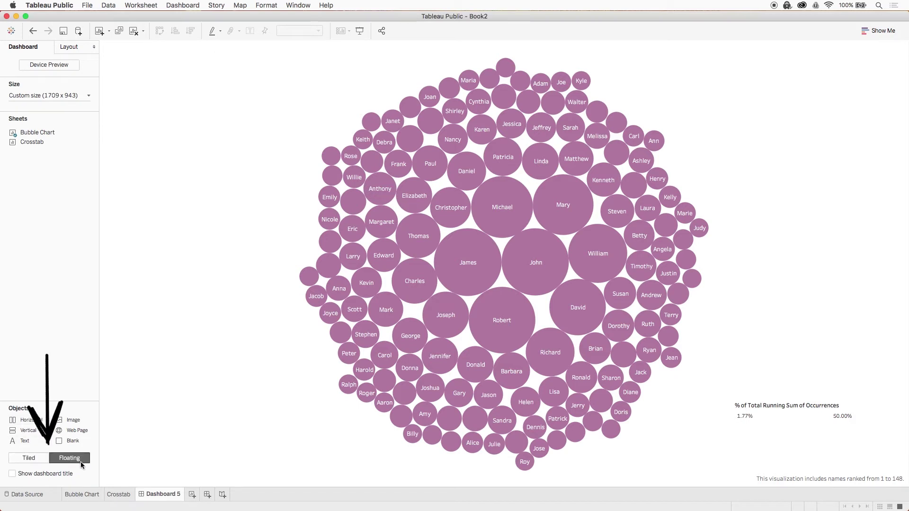
drag(22, 442, 274, 187)
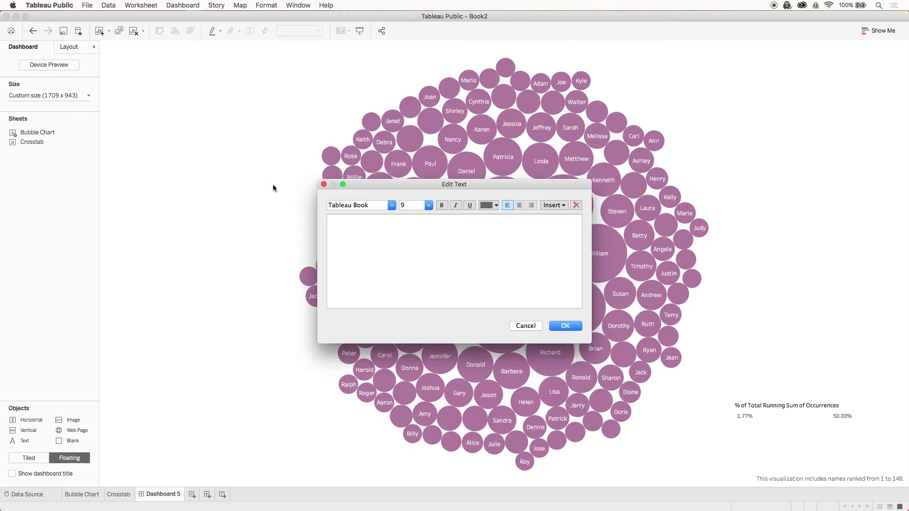
key(super+v)
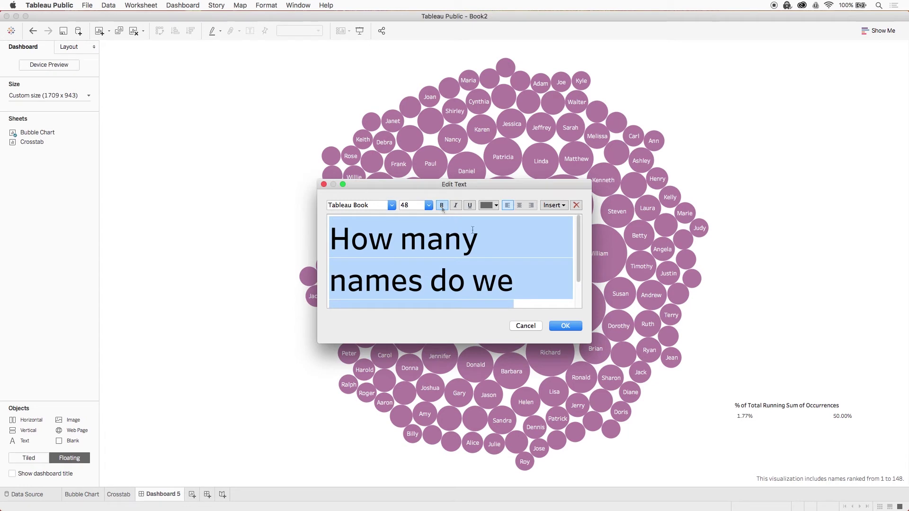
click(559, 326)
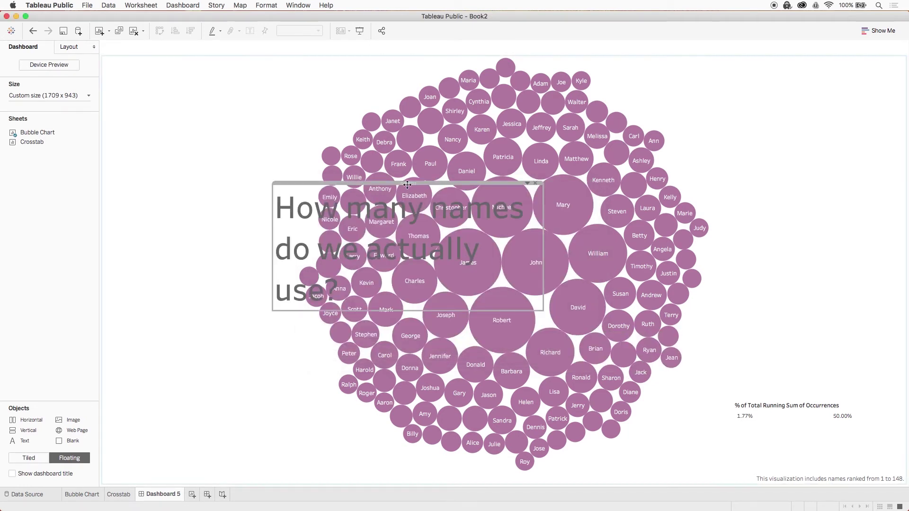
Move and narrow the title box so it wraps in the top-left corner
drag(407, 185, 241, 55)
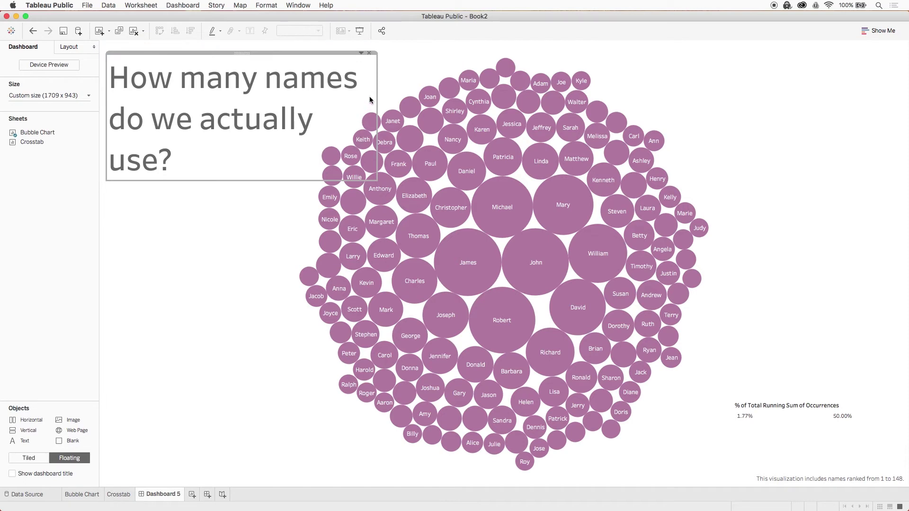
drag(376, 97, 363, 101)
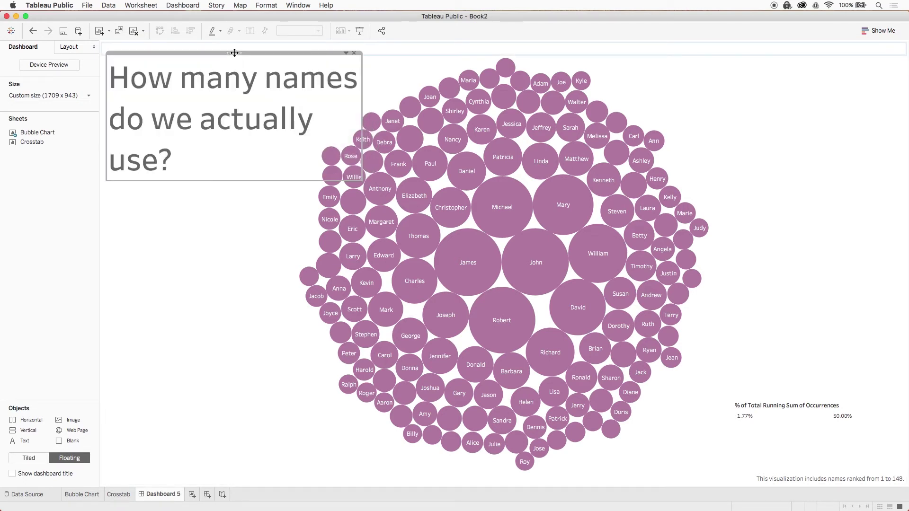
drag(234, 52, 232, 46)
click(82, 198)
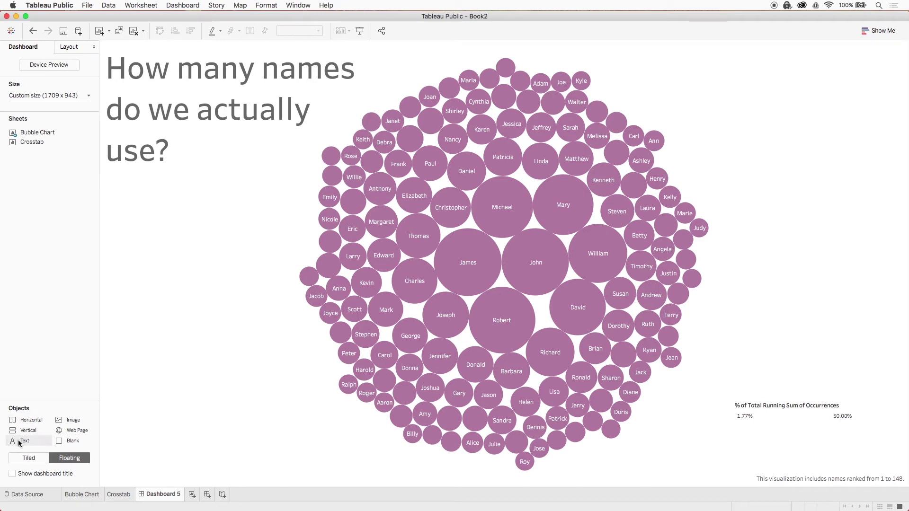
Add a floating paragraph about 32,600 unique names from 1900–1999 below the title
drag(22, 442, 146, 198)
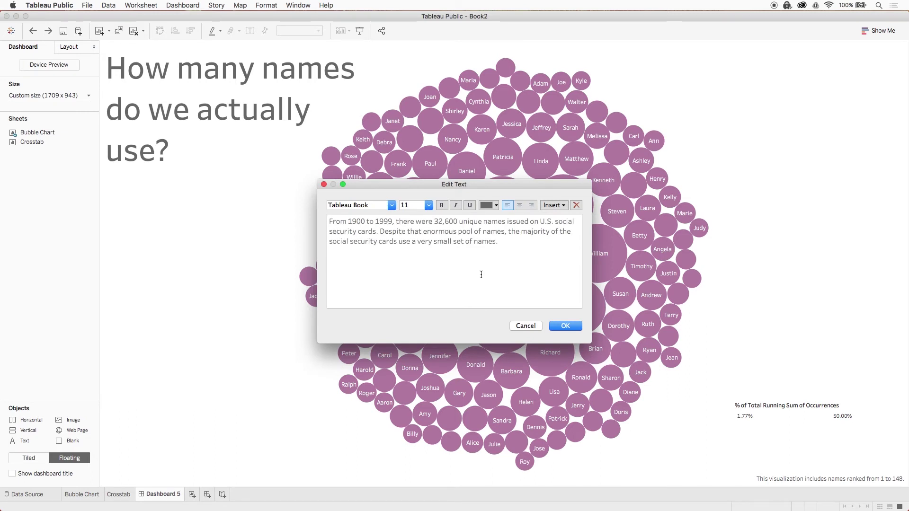
click(559, 327)
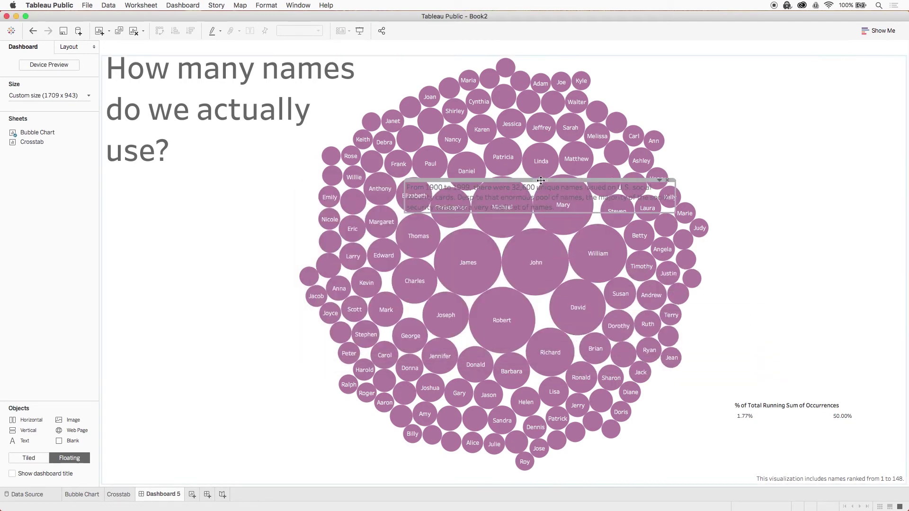
drag(353, 219, 314, 192)
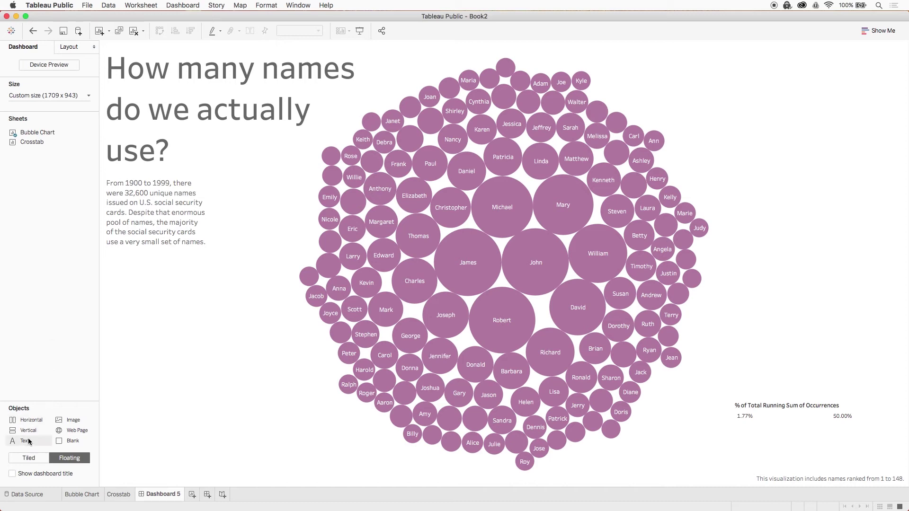
Add right-aligned 10%/25%/50% stats text and place it and the filter at lower right
drag(27, 442, 451, 198)
key(super+v)
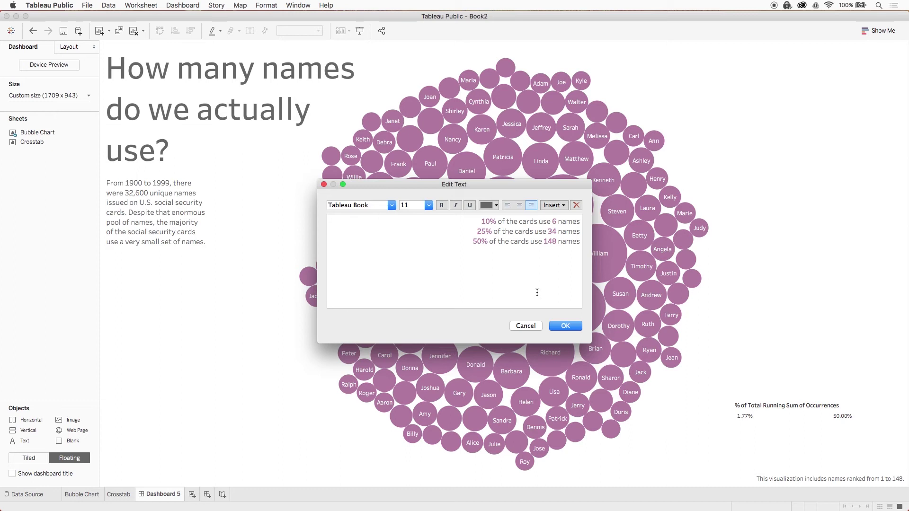
click(567, 327)
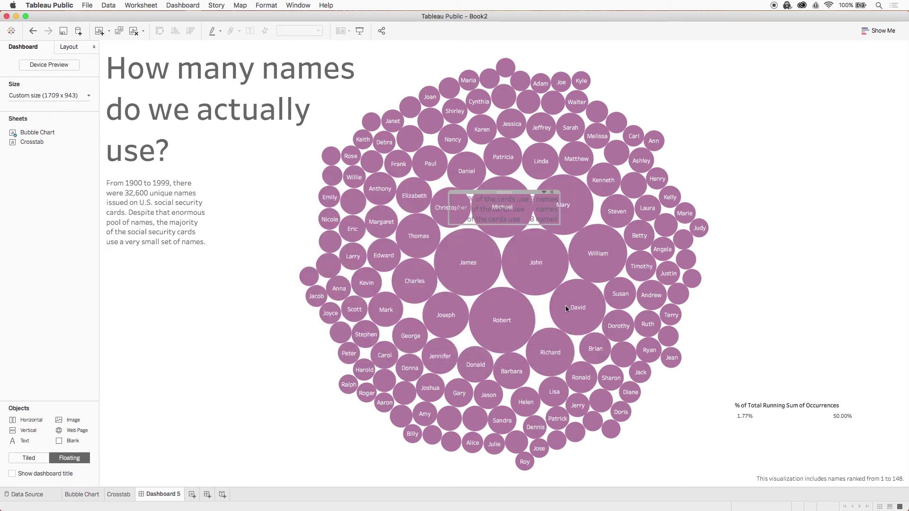
drag(503, 197, 828, 374)
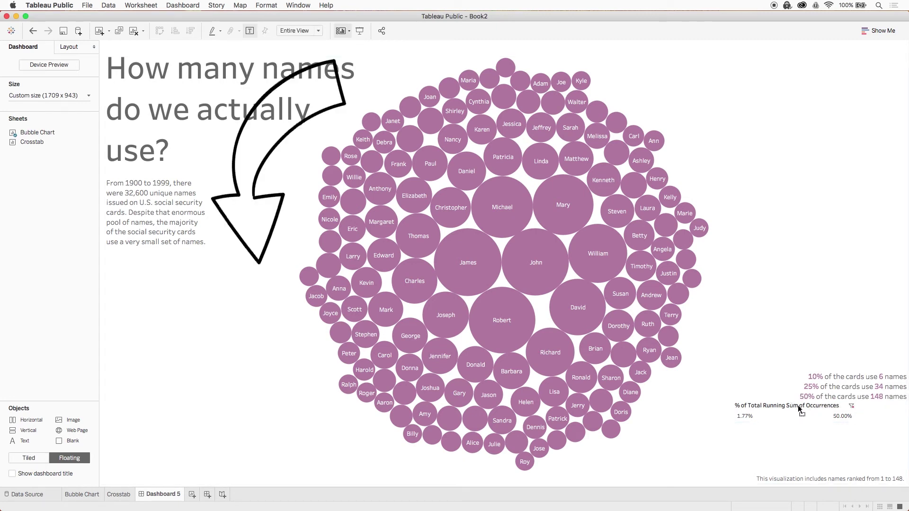
mouse_move(794, 409)
mouse_down()
mouse_move(856, 456)
mouse_move(838, 456)
mouse_up()
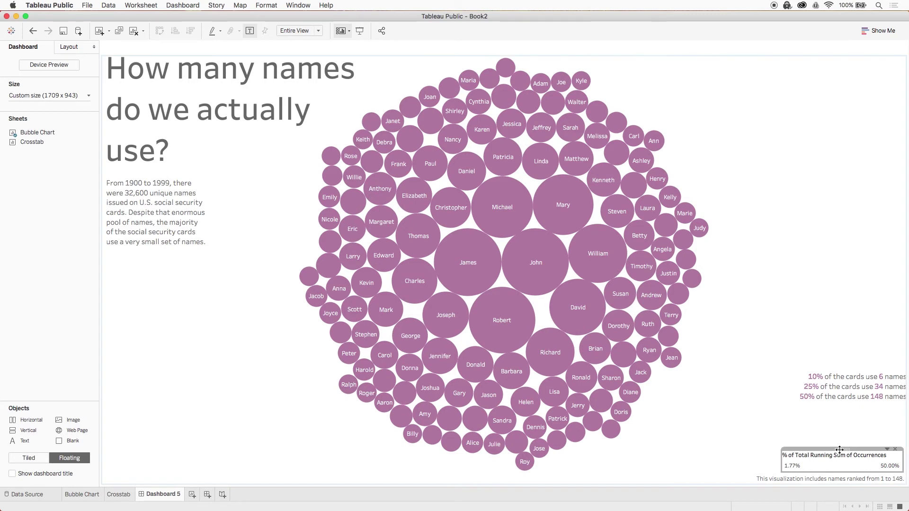
Retitle the filter 'change the percent of social security cards here'
double_click(831, 456)
key(super+a)
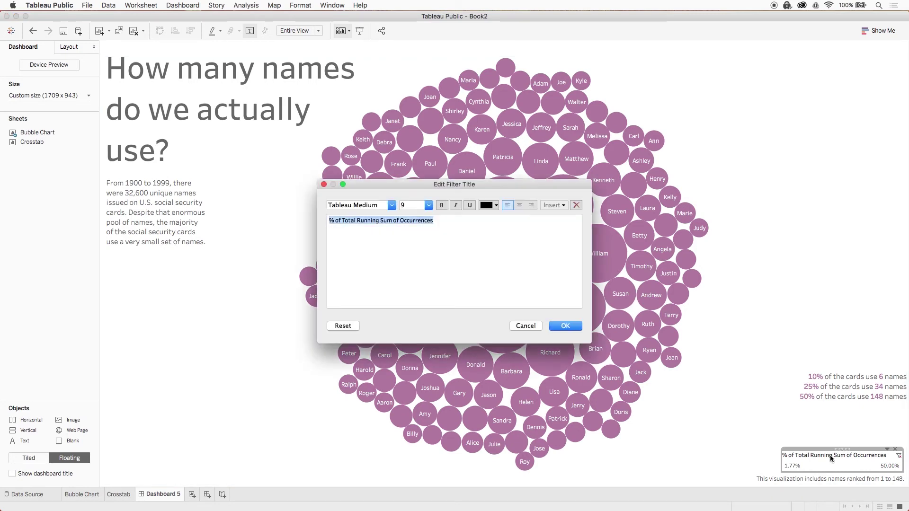
key(BackSpace)
text(change the percent of social security cards here)
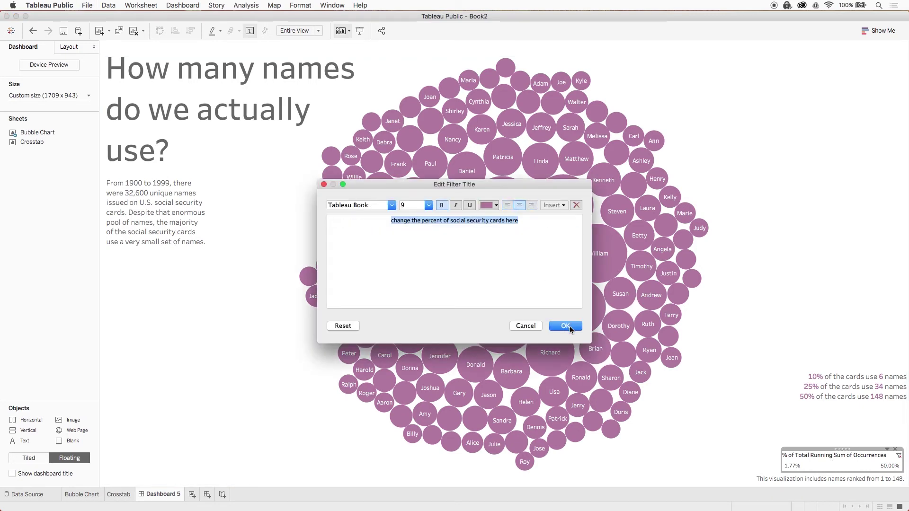
click(570, 328)
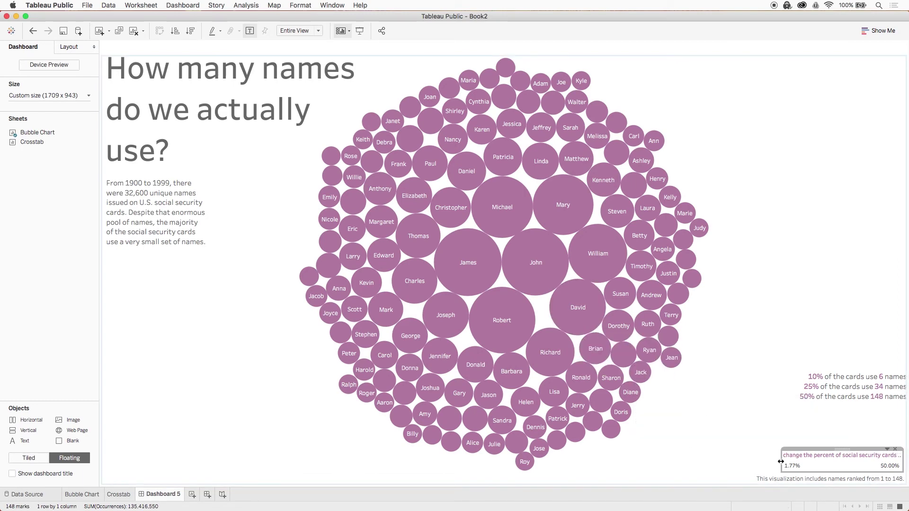
Widen the filter's slider and stack the stats lines just above it
drag(781, 462, 772, 466)
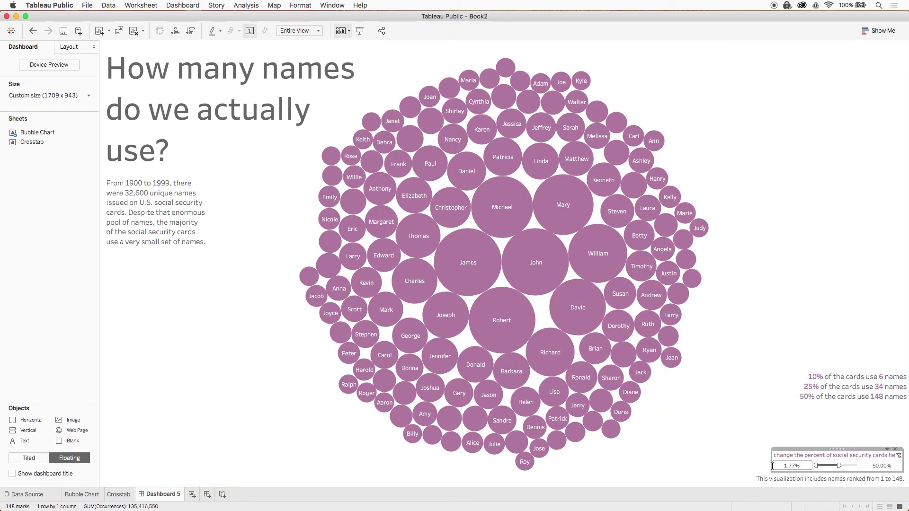
click(857, 385)
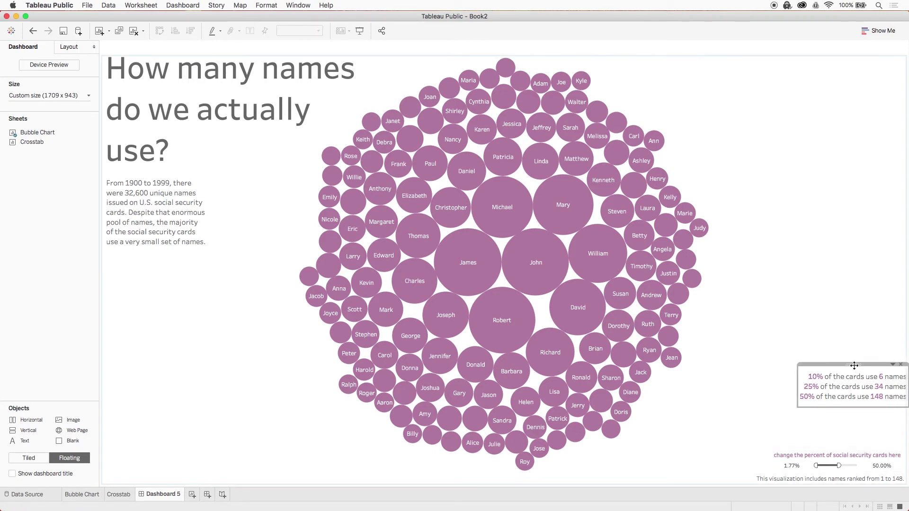
drag(854, 365, 850, 412)
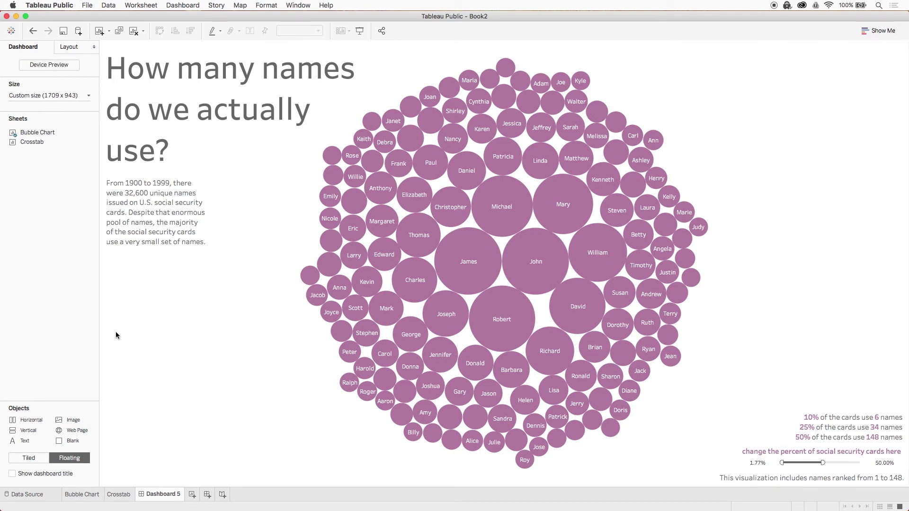
On the Bubble Chart sheet, replace the tooltip with a pasted sentence template giving name, rank, occurrences and running percentage
click(83, 494)
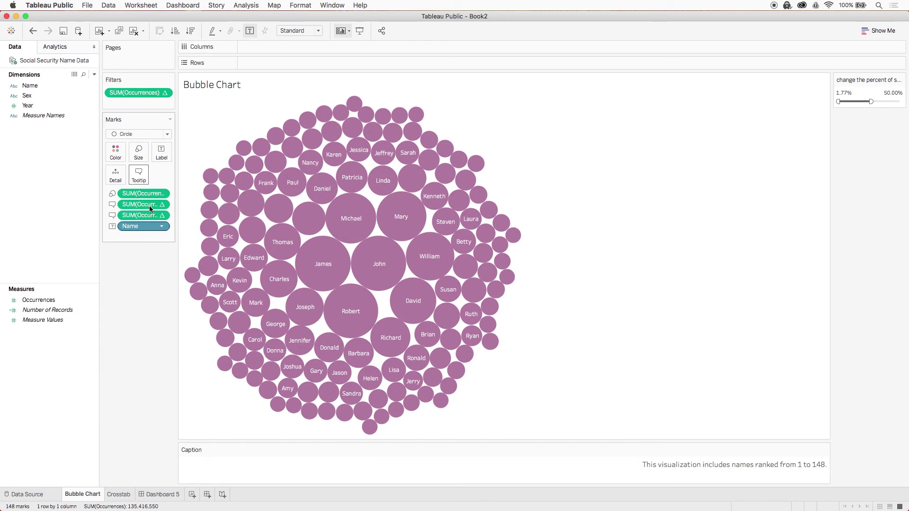
click(141, 175)
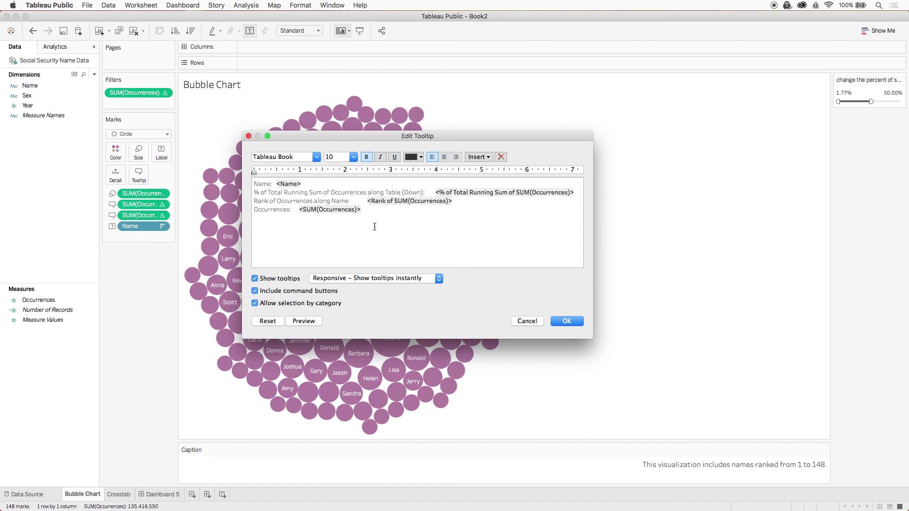
key(super+a)
text(<Name> (<Rank of SUM(Occurrences)>)  <Name> appears on <SUM(Occurrences)> social security cards issued from 1900 to 1999. It ranks <Rank of SUM(Occurrences)> out of all names arranged from most to least common. <% of Total Running Sum of SUM(Occurrences)> of all 20th century social security cards were issued with this or more a common name.  Note that a name must appear at least 10 times in a single year to be included in this data set.)
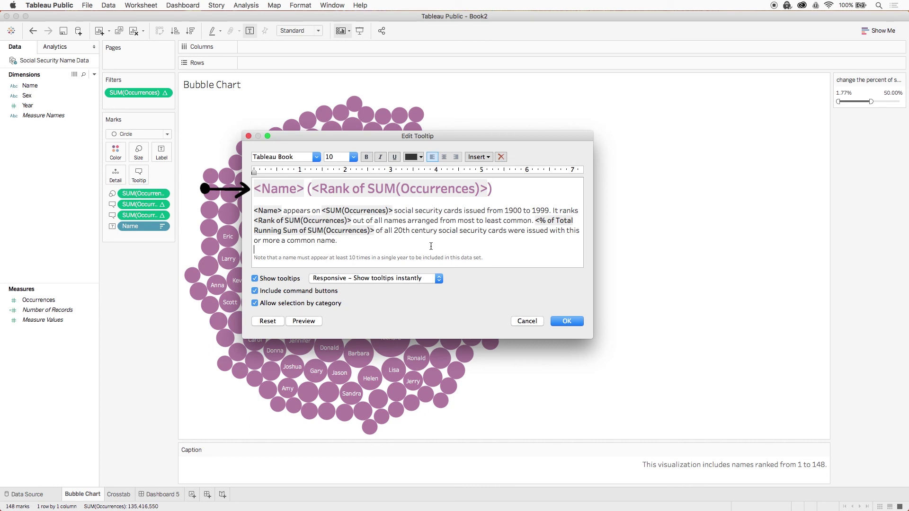
Apply the sentence tooltip and check it on a bubble, which shows occurrences, rank and running share of cards
click(566, 321)
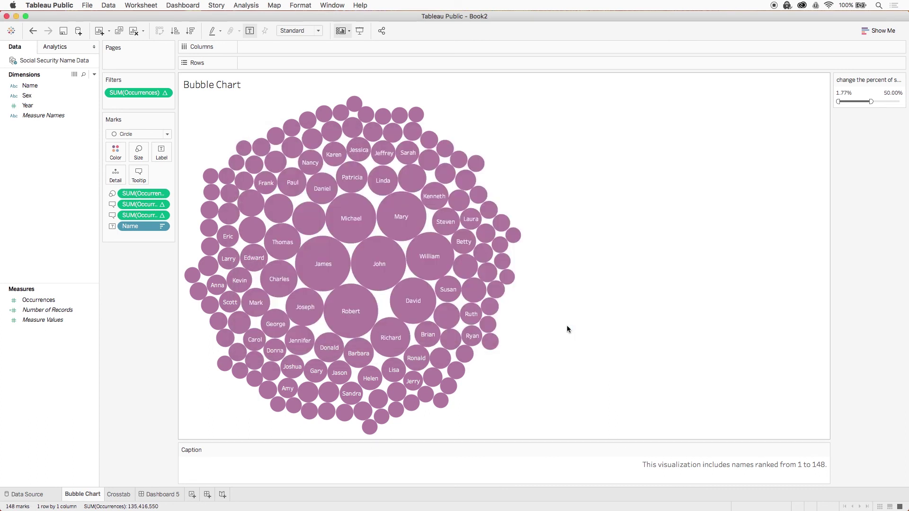
mouse_move(382, 272)
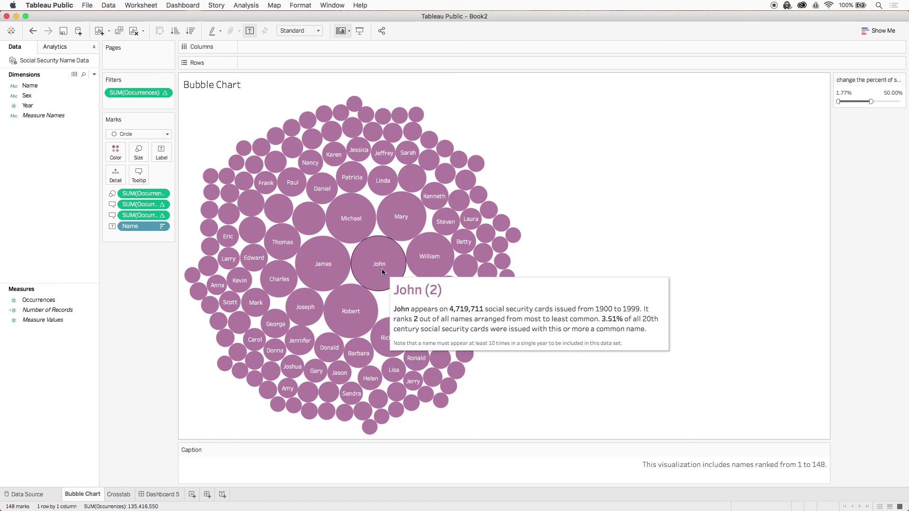